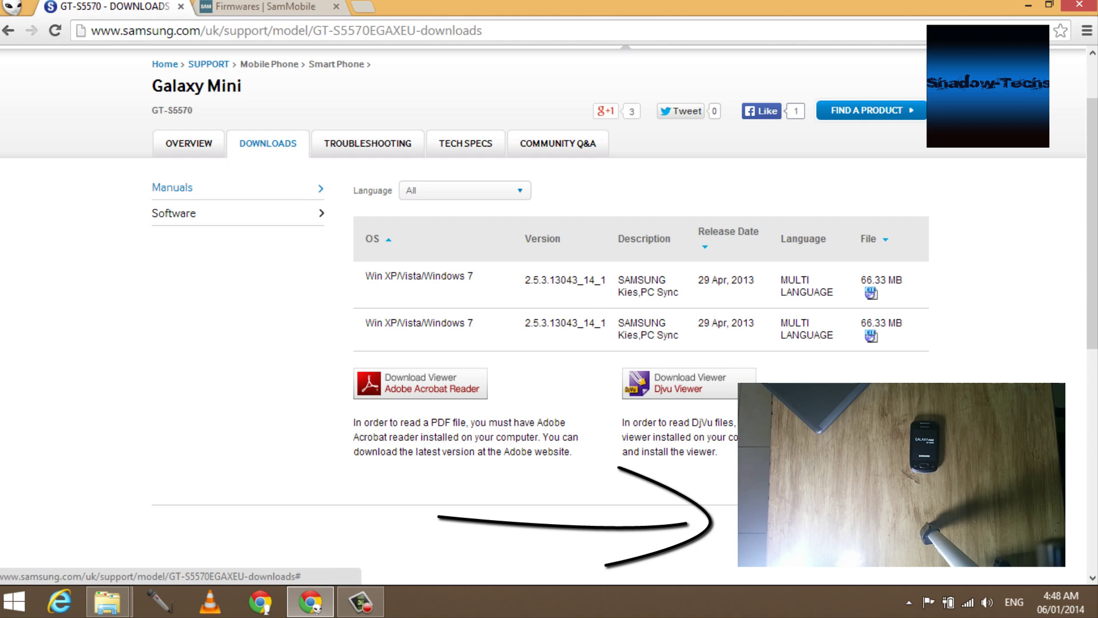
Step: Switch to the SamMobile firmware page and scroll through it
{"action": "left_click", "coordinate": [309, 7]}
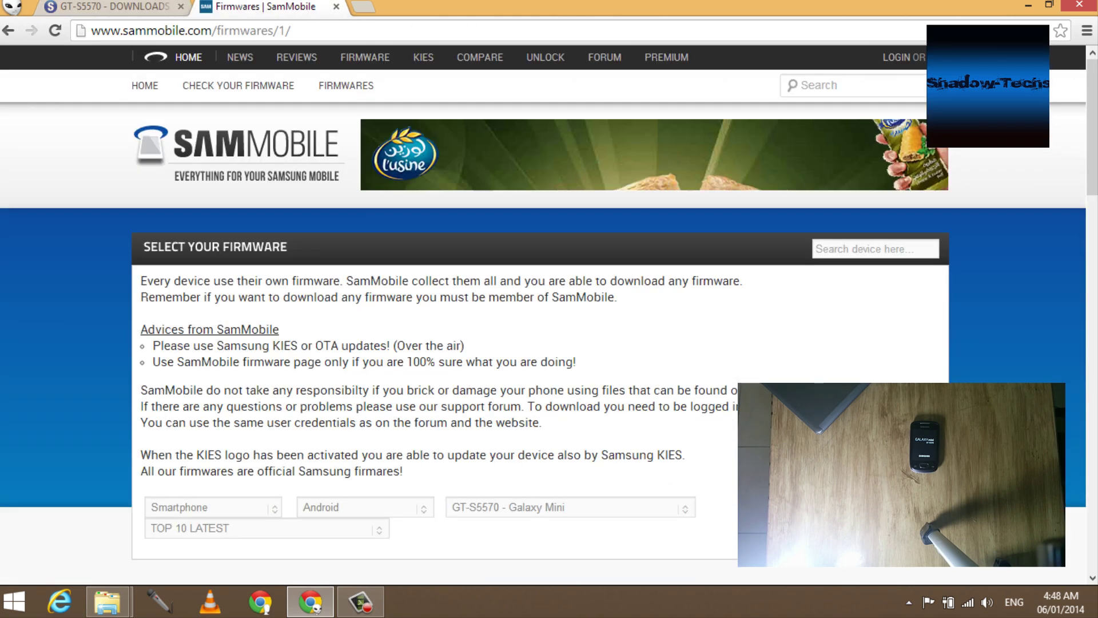
{"action": "mouse_move", "coordinate": [291, 30]}
{"action": "left_mouse_down"}
{"action": "mouse_move", "coordinate": [91, 30]}
{"action": "mouse_move", "coordinate": [291, 30]}
{"action": "left_mouse_up"}
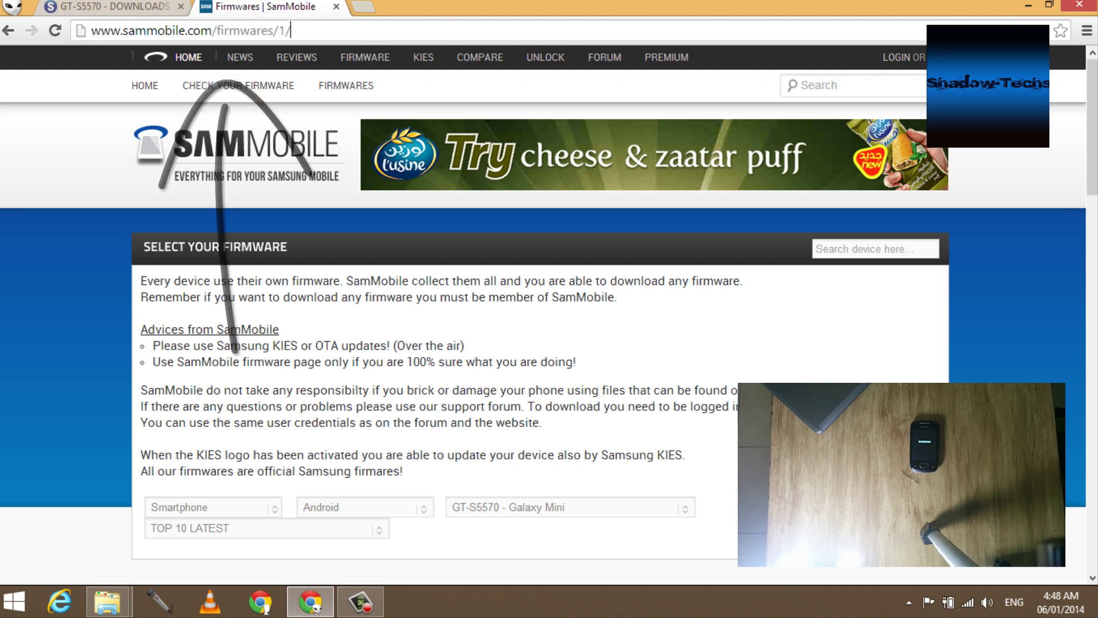
{"action": "scroll", "coordinate": [550, 343], "scroll_direction": "down", "scroll_amount": 3}
{"action": "scroll", "coordinate": [549, 343], "scroll_direction": "down", "scroll_amount": 7}
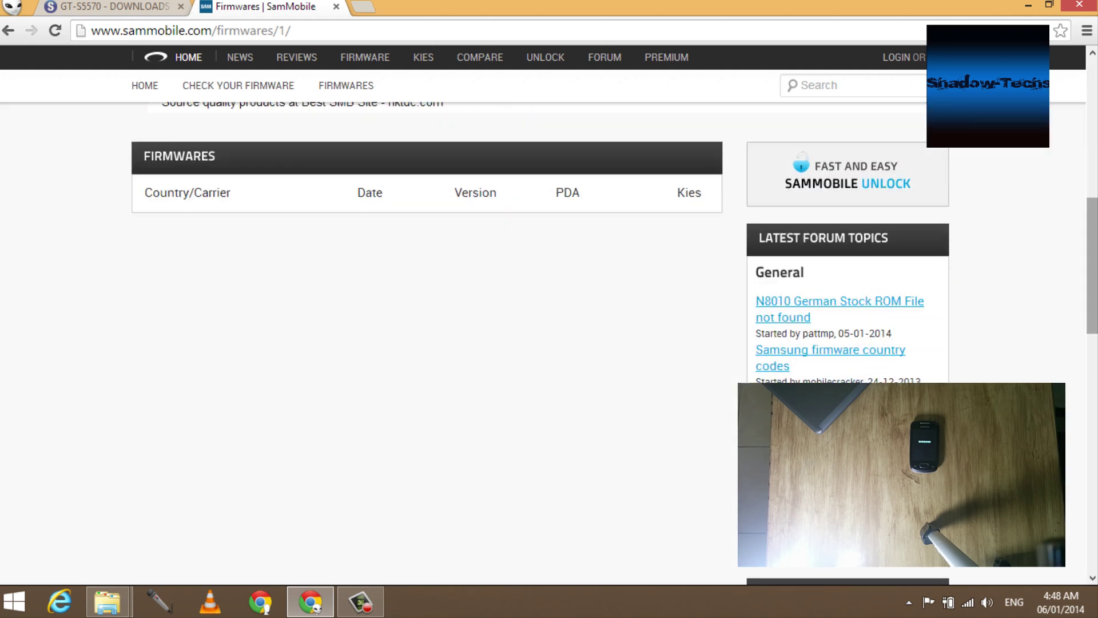
{"action": "scroll", "coordinate": [550, 344], "scroll_direction": "up", "scroll_amount": 4}
Step: Set the firmware finder to Smartphone, Android and GT-S5570 - Galaxy Mini
{"action": "left_click", "coordinate": [212, 197]}
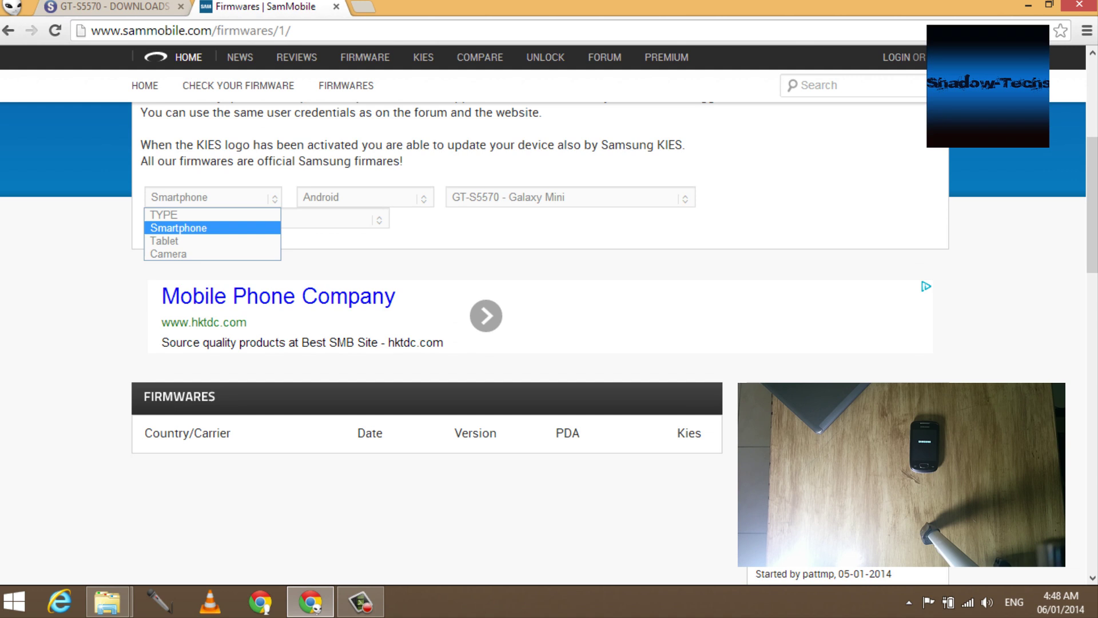
{"action": "key", "text": "Return"}
{"action": "left_click", "coordinate": [365, 197]}
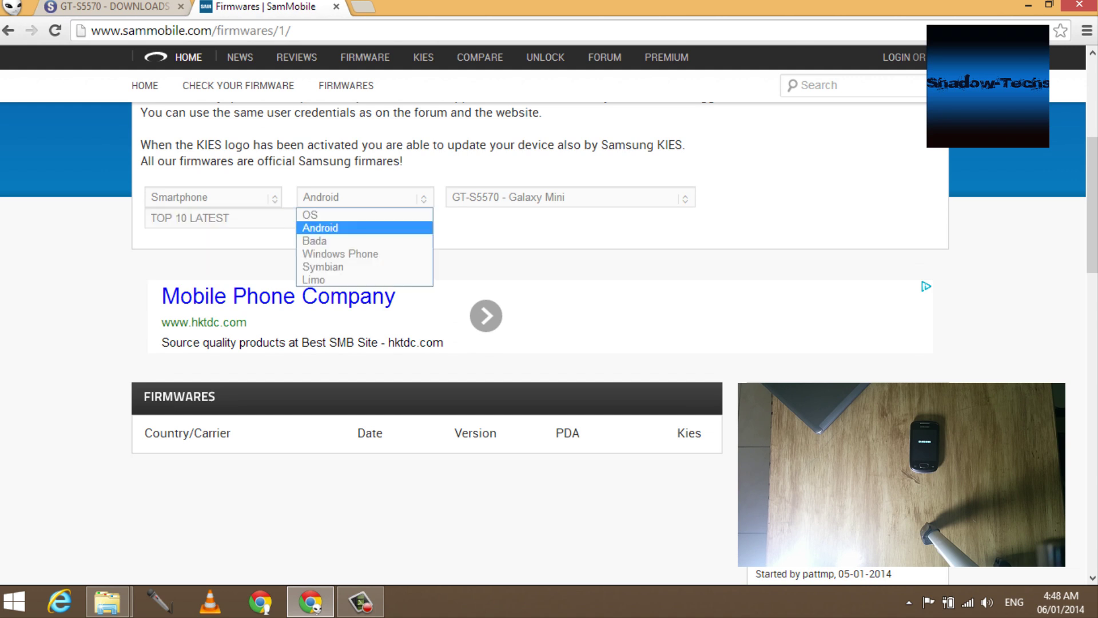
{"action": "key", "text": "Return"}
{"action": "left_click", "coordinate": [571, 197]}
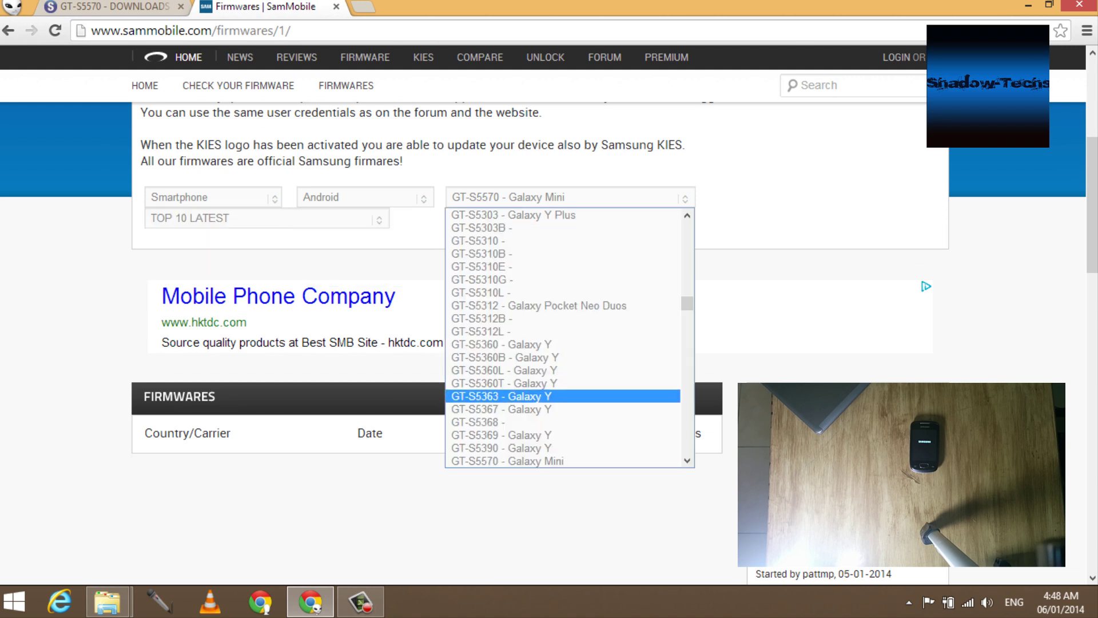
{"action": "key", "text": "Return"}
Step: Browse the country list, leaving it at TOP 10 LATEST
{"action": "left_click", "coordinate": [267, 218]}
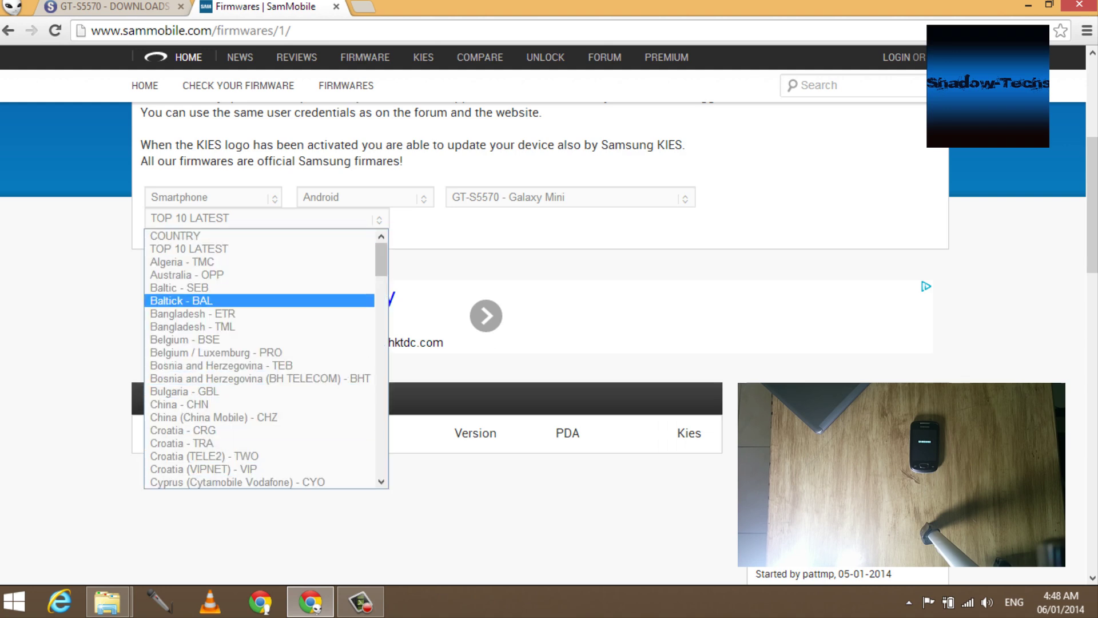
{"action": "scroll", "coordinate": [266, 358], "scroll_direction": "down", "scroll_amount": 20}
{"action": "scroll", "coordinate": [266, 358], "scroll_direction": "down", "scroll_amount": 20}
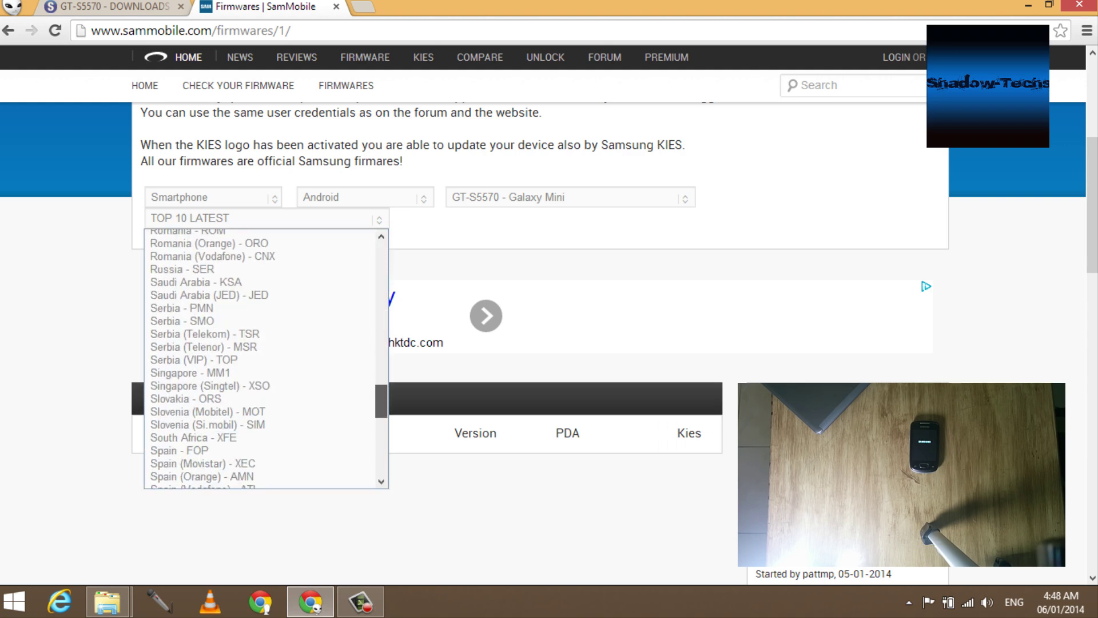
{"action": "scroll", "coordinate": [266, 359], "scroll_direction": "up", "scroll_amount": 20}
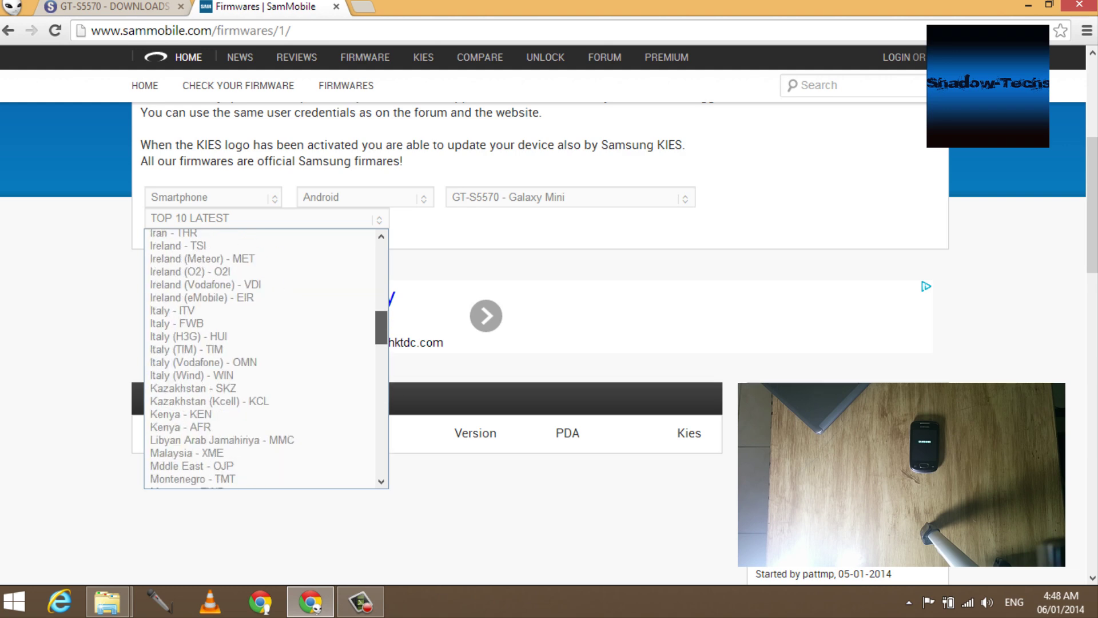
{"action": "key", "text": "Escape"}
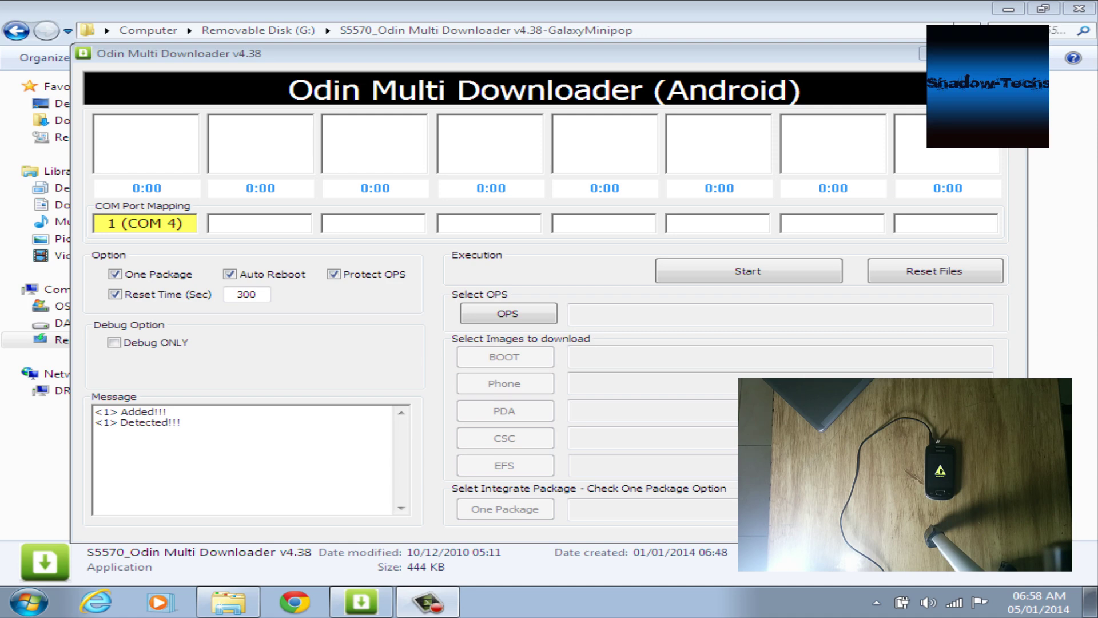
Step: Load TASS_v1.0.ops as the partition script and the S5570JPKA3 APBOOT file as BOOT
{"action": "left_click", "coordinate": [508, 313]}
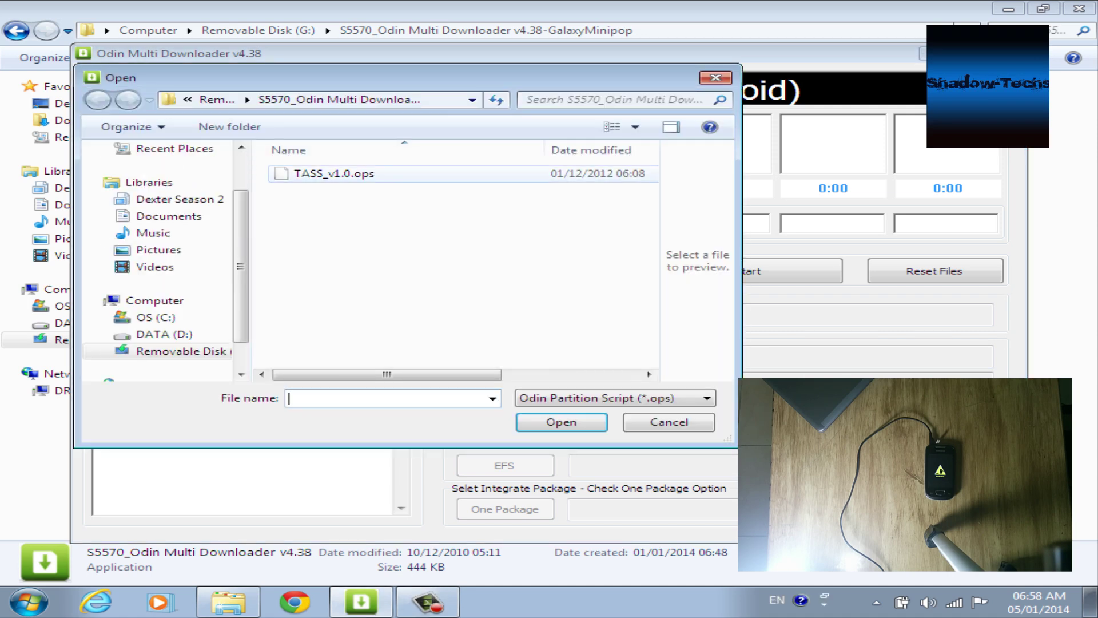
{"action": "left_click", "coordinate": [334, 173]}
{"action": "key", "text": "Return"}
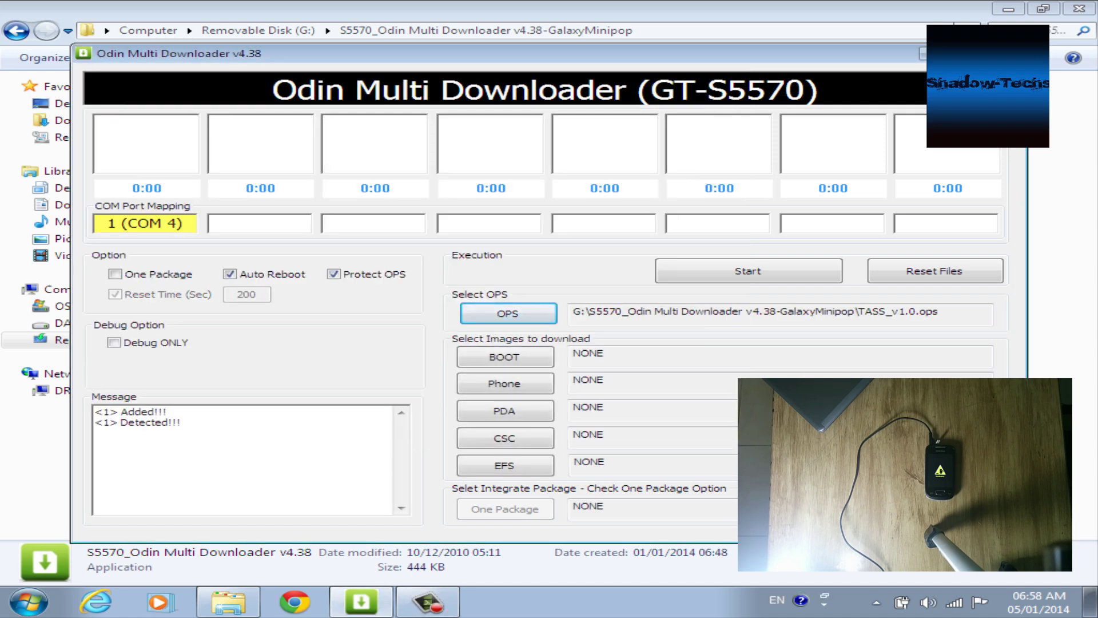
{"action": "left_click", "coordinate": [504, 357]}
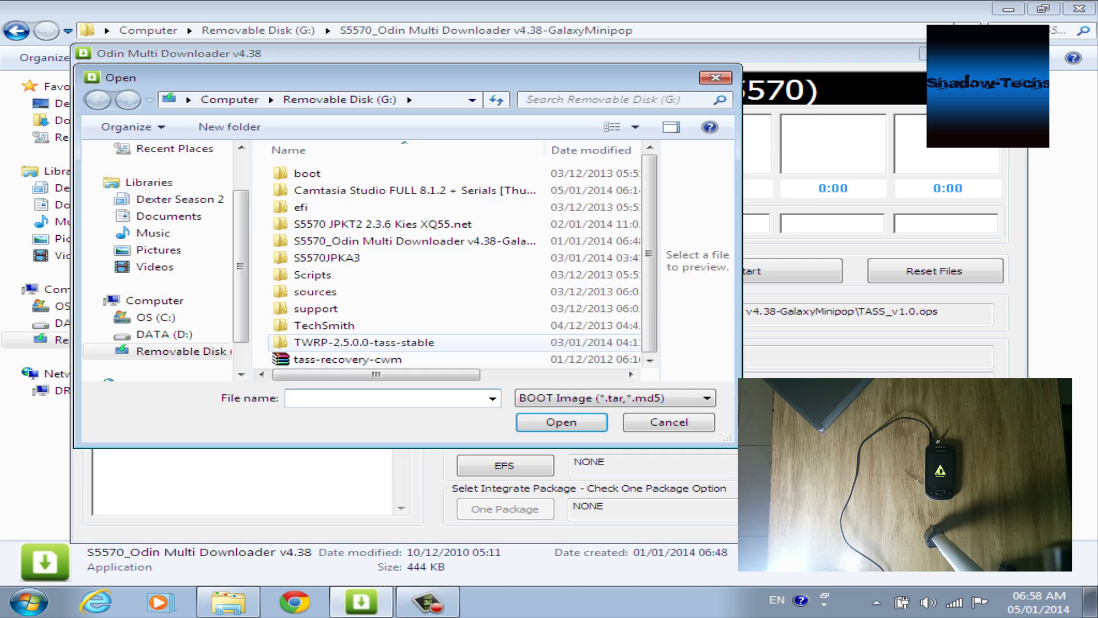
{"action": "double_click", "coordinate": [326, 257]}
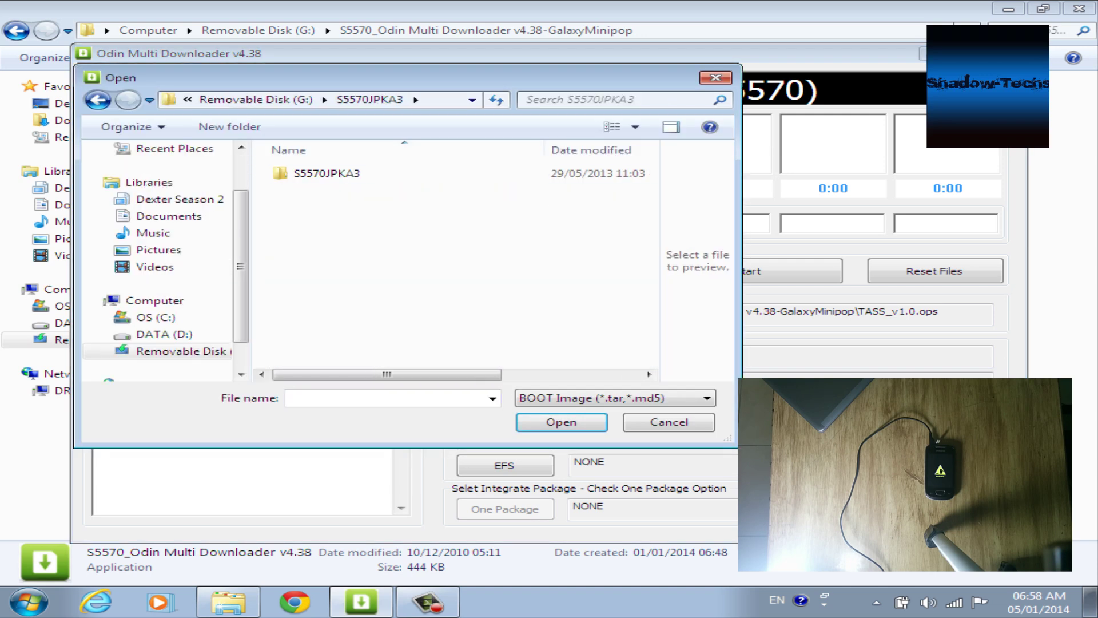
{"action": "double_click", "coordinate": [326, 172]}
{"action": "double_click", "coordinate": [326, 173]}
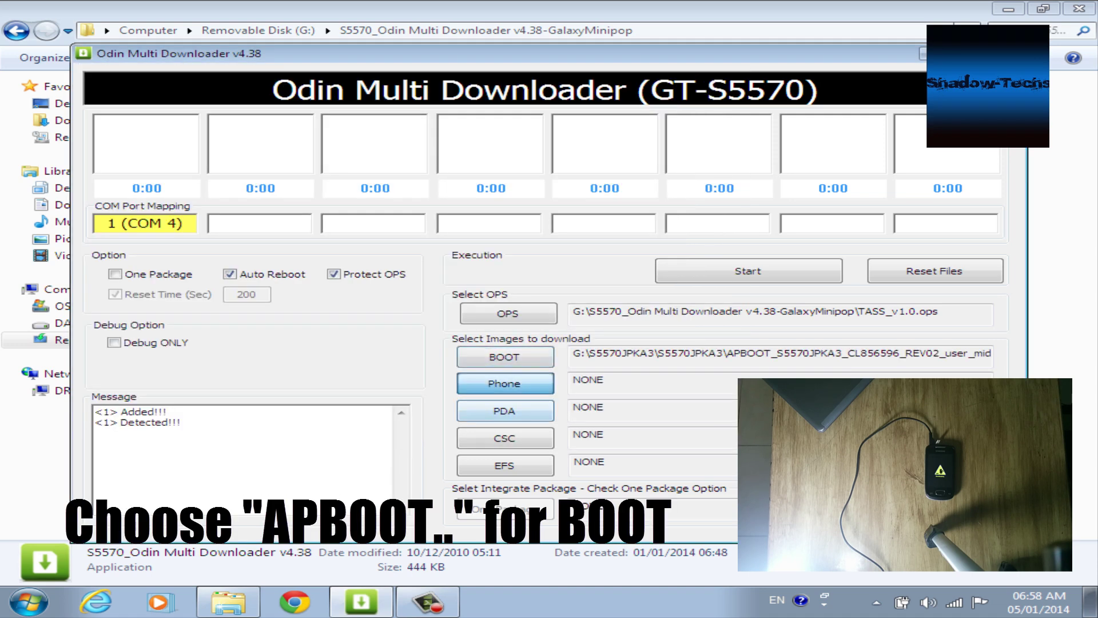
Step: Assign the MODEM file as Phone, CODE as PDA and the CSC file as CSC
{"action": "left_click", "coordinate": [505, 384]}
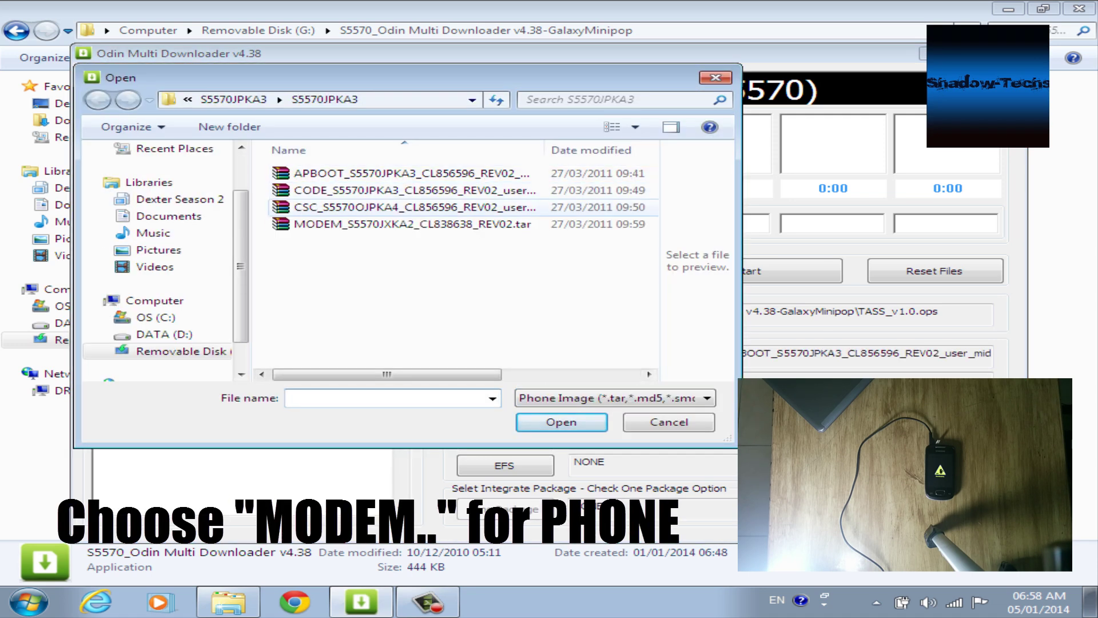
{"action": "left_click", "coordinate": [412, 223]}
{"action": "left_click", "coordinate": [561, 421]}
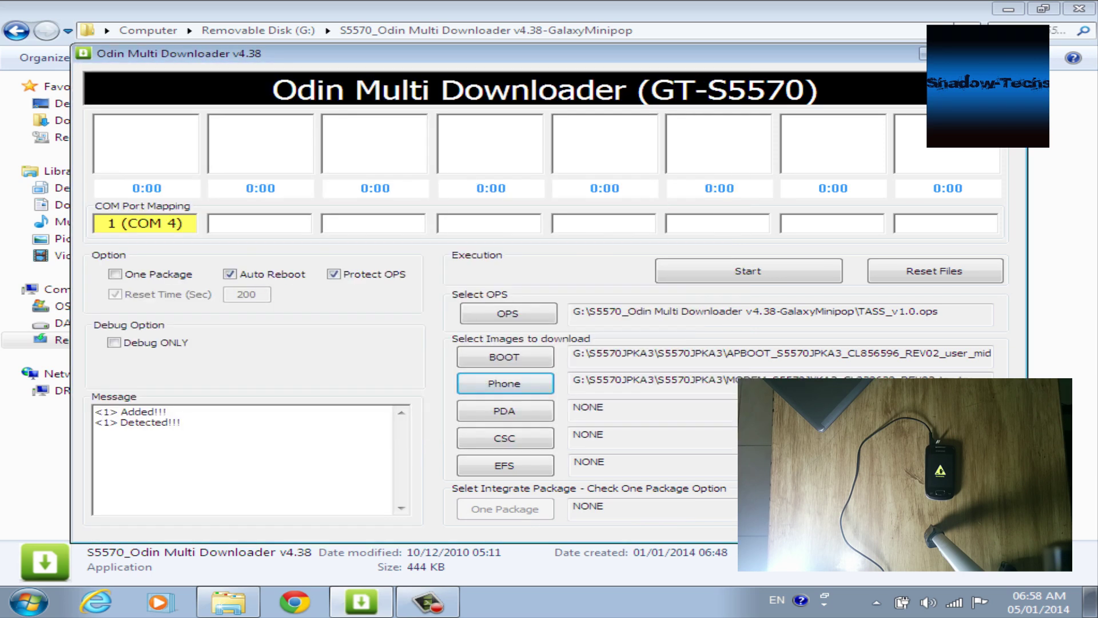
{"action": "left_click", "coordinate": [506, 411]}
{"action": "left_click", "coordinate": [415, 190]}
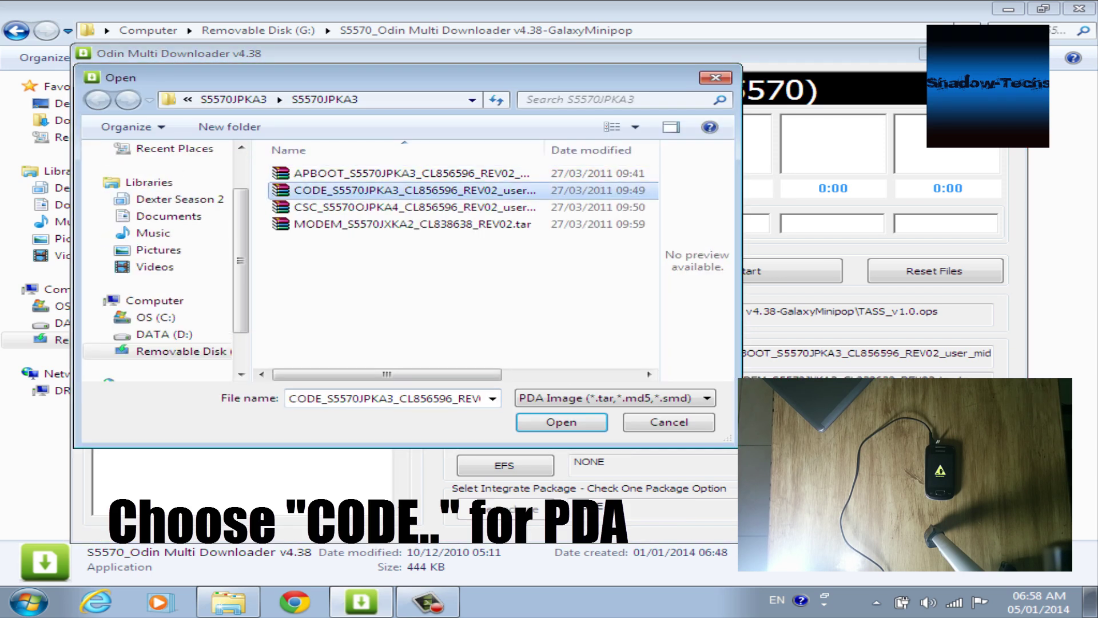
{"action": "left_click", "coordinate": [562, 422]}
{"action": "left_click", "coordinate": [505, 437]}
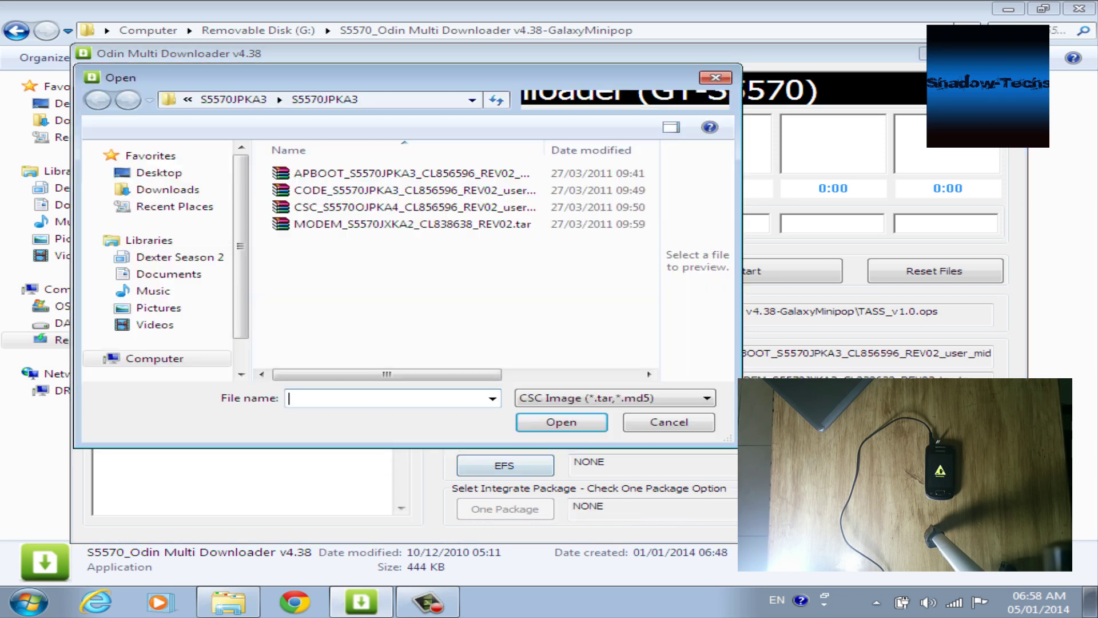
{"action": "left_click", "coordinate": [415, 207]}
{"action": "key", "text": "Return"}
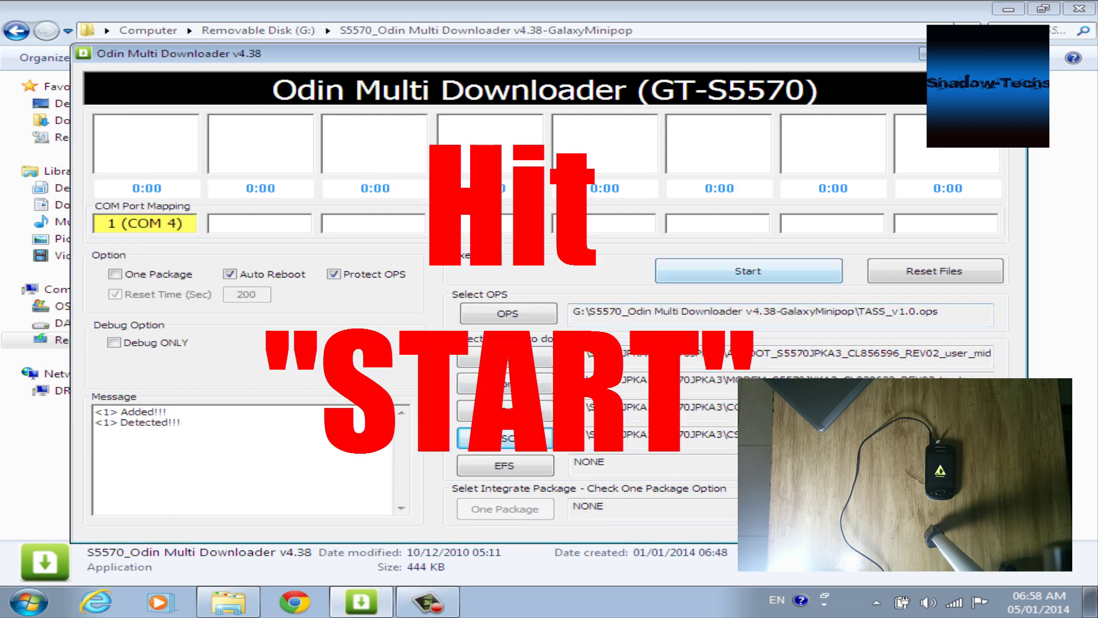
Step: Flash the four stock files until the log shows 10/10 Finished and the phone reboots
{"action": "left_click", "coordinate": [749, 271]}
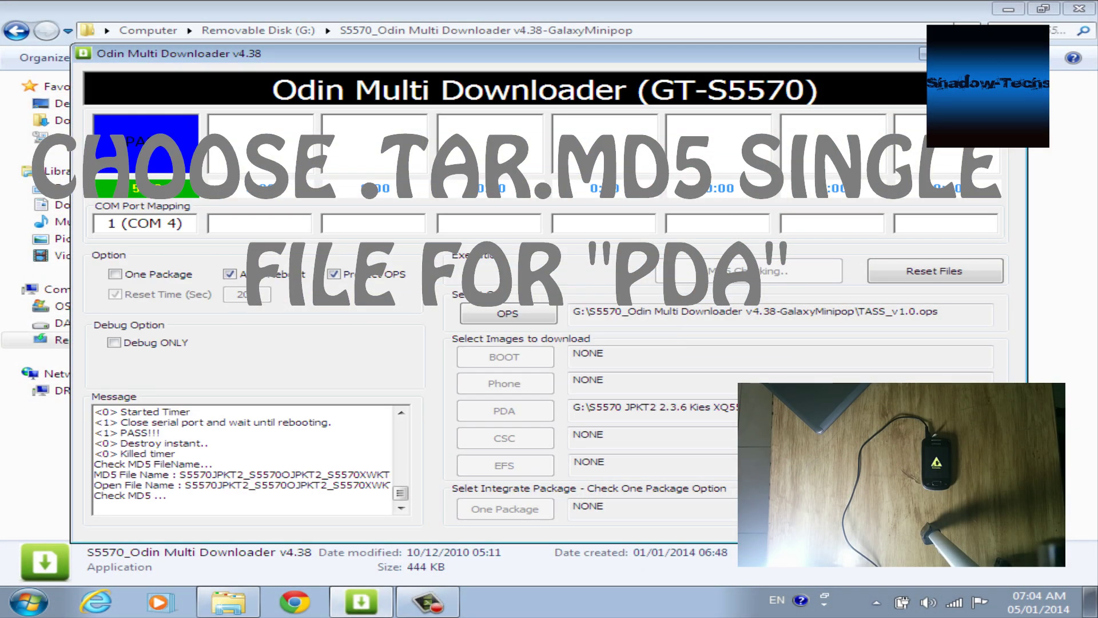
Step: Start flashing the single JPKT2 .tar.md5 package loaded as PDA
{"action": "key", "text": "Return"}
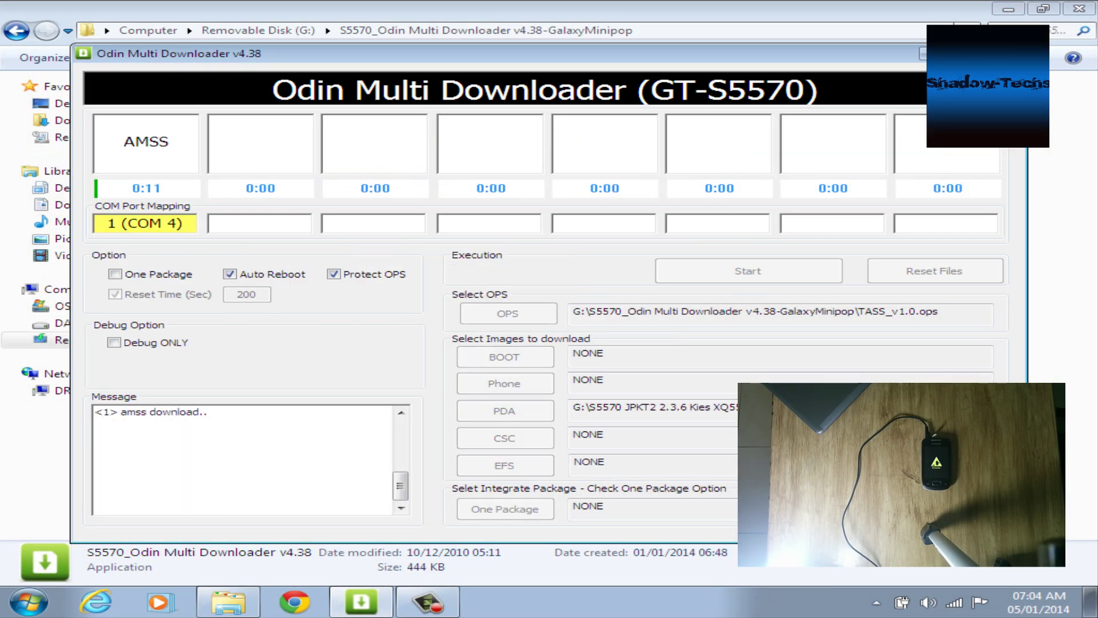